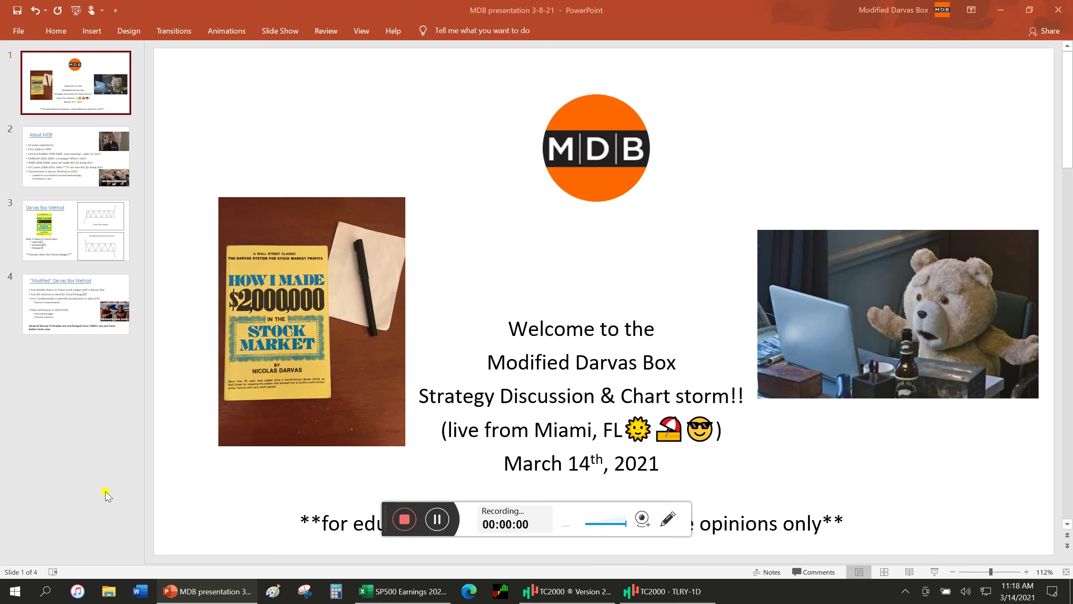
Go from the MDB title slide to slide 2, About MDB, showing the trading history to 2013.
drag(385, 516, 50, 560)
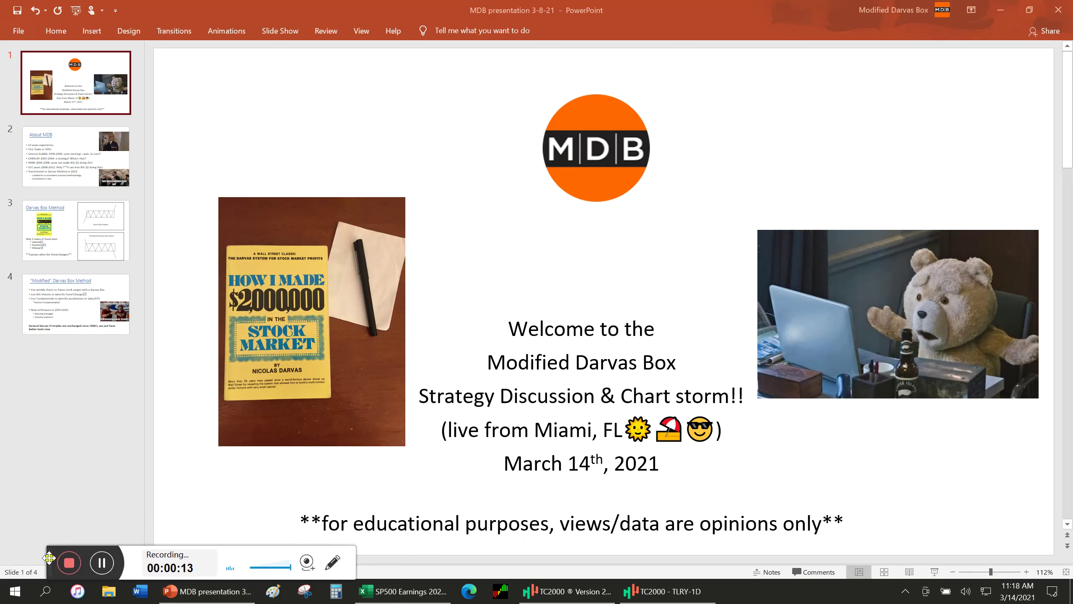
click(104, 173)
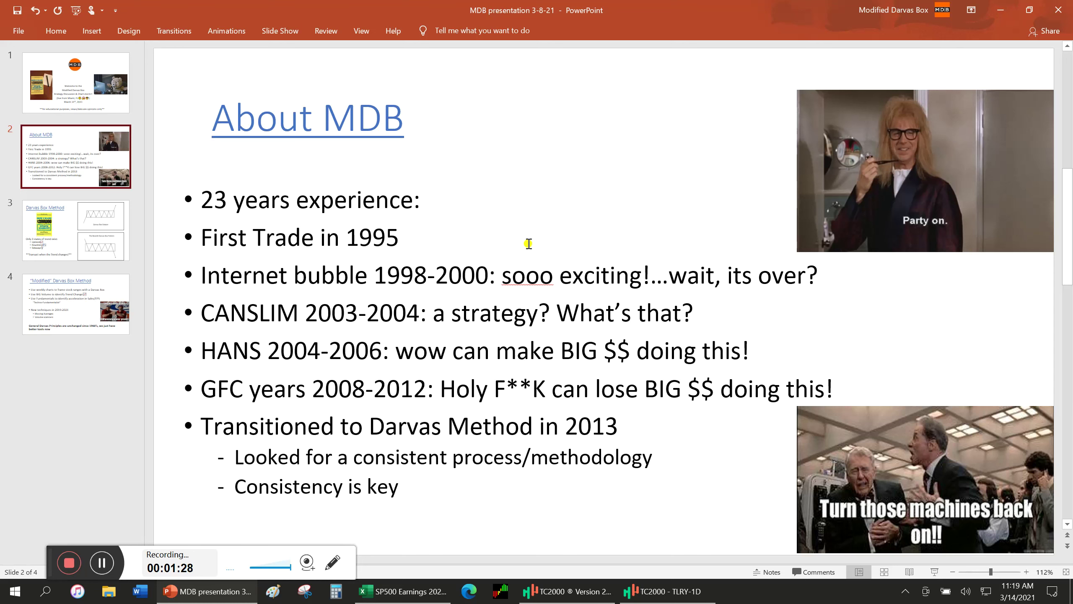
Advance to slide 3, the Darvas Box Method slide with the box pattern diagrams.
key(Page_Down)
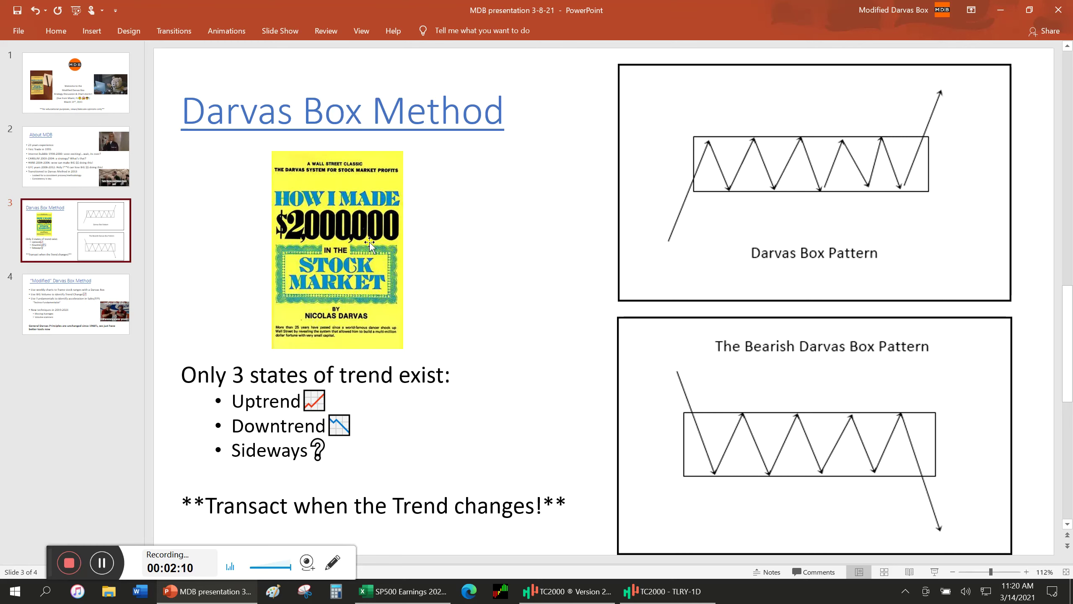
Show slide 4, Modified Darvas Box Method, then bring up the SP500 Earnings 2021 workbook.
key(Page_Down)
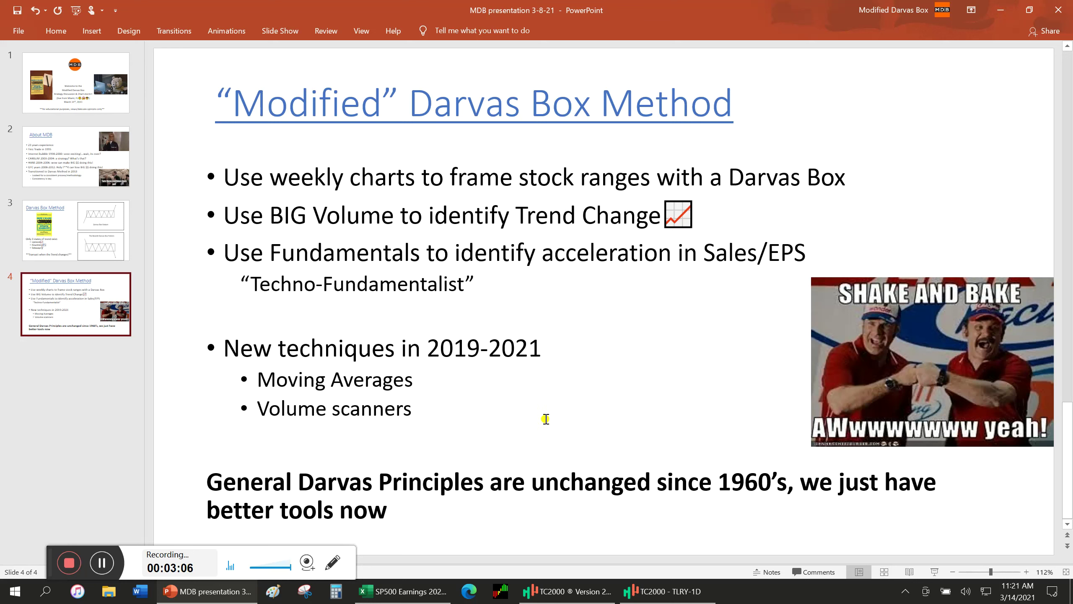
click(439, 586)
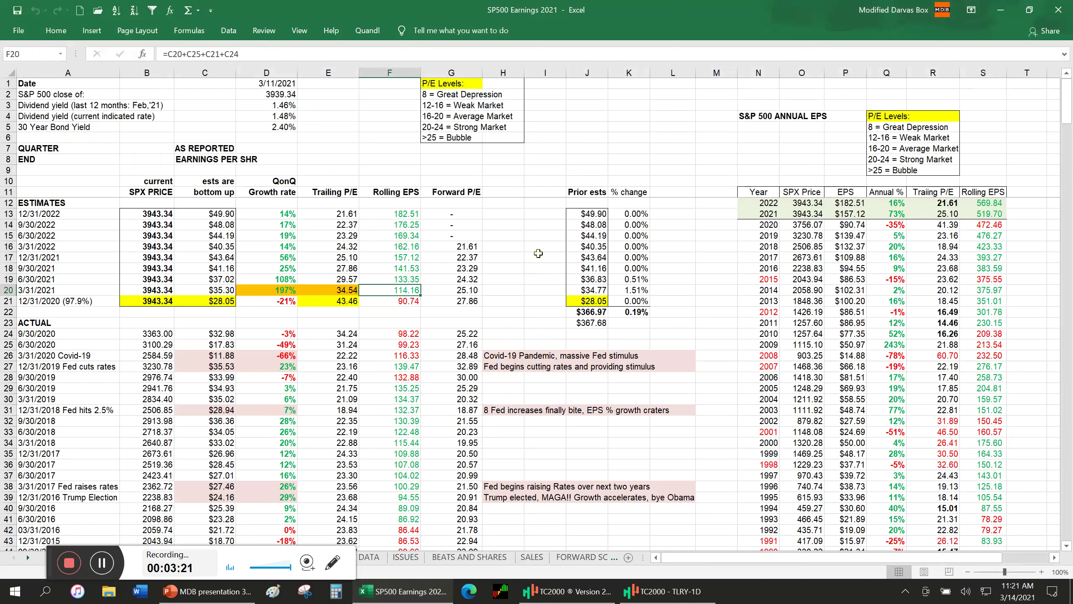
drag(194, 131, 236, 325)
drag(238, 87, 331, 88)
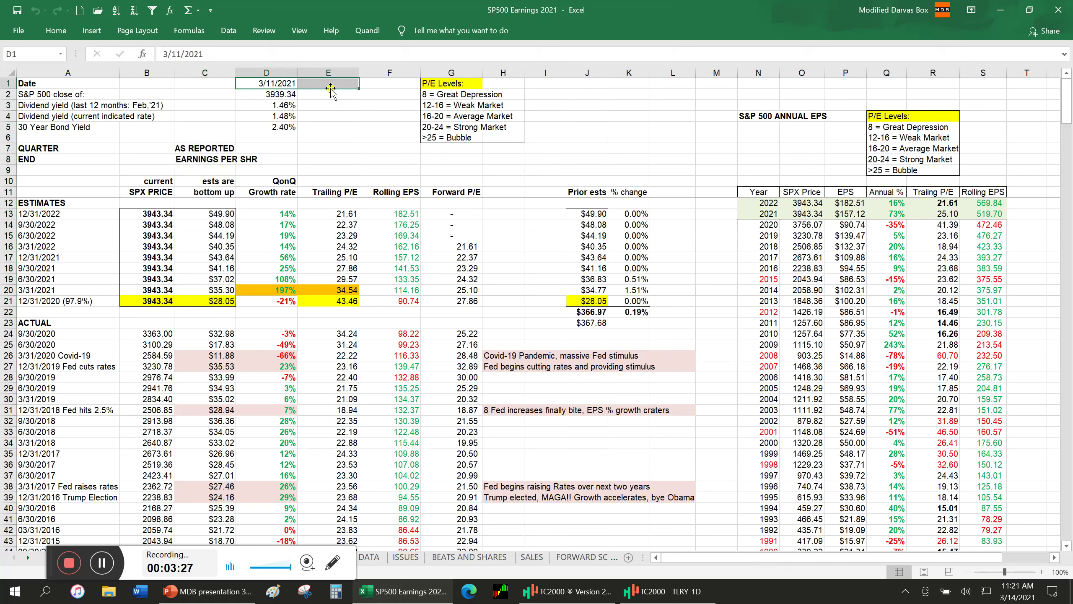
drag(205, 173, 203, 326)
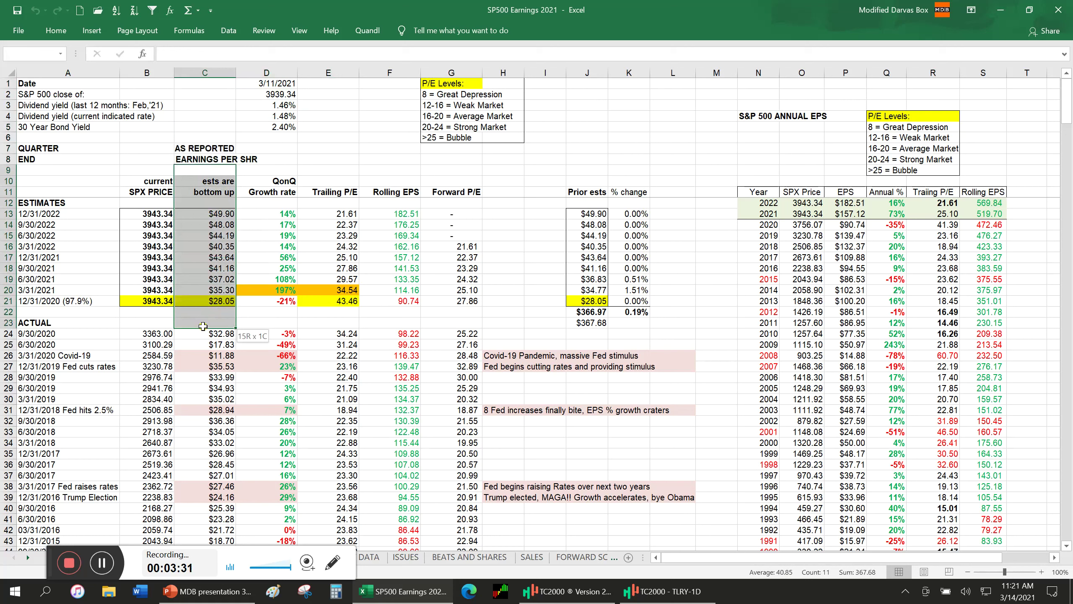
drag(203, 326, 203, 326)
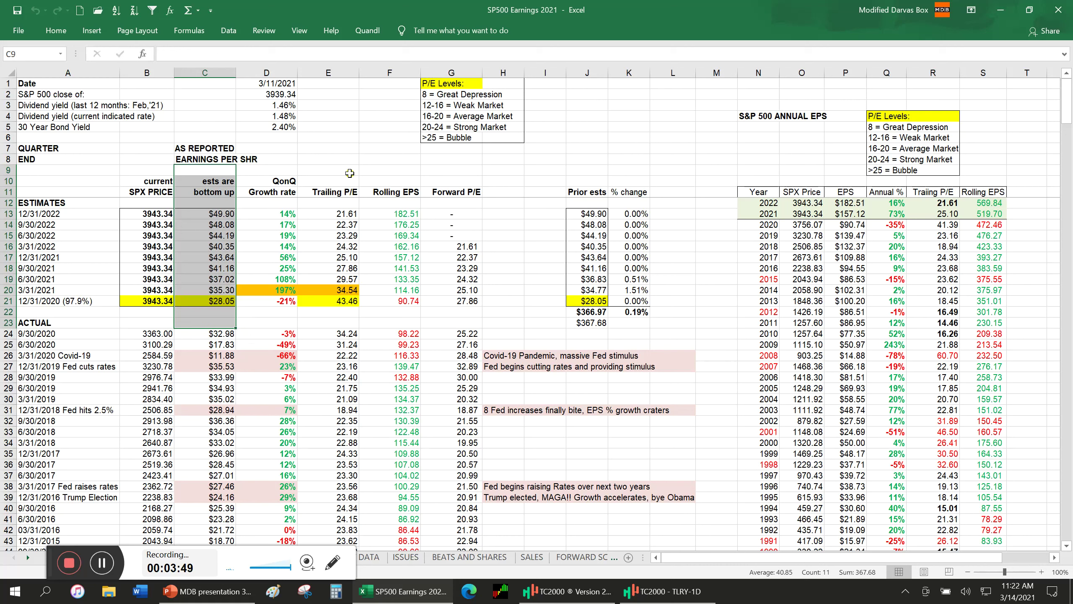
drag(328, 182, 327, 321)
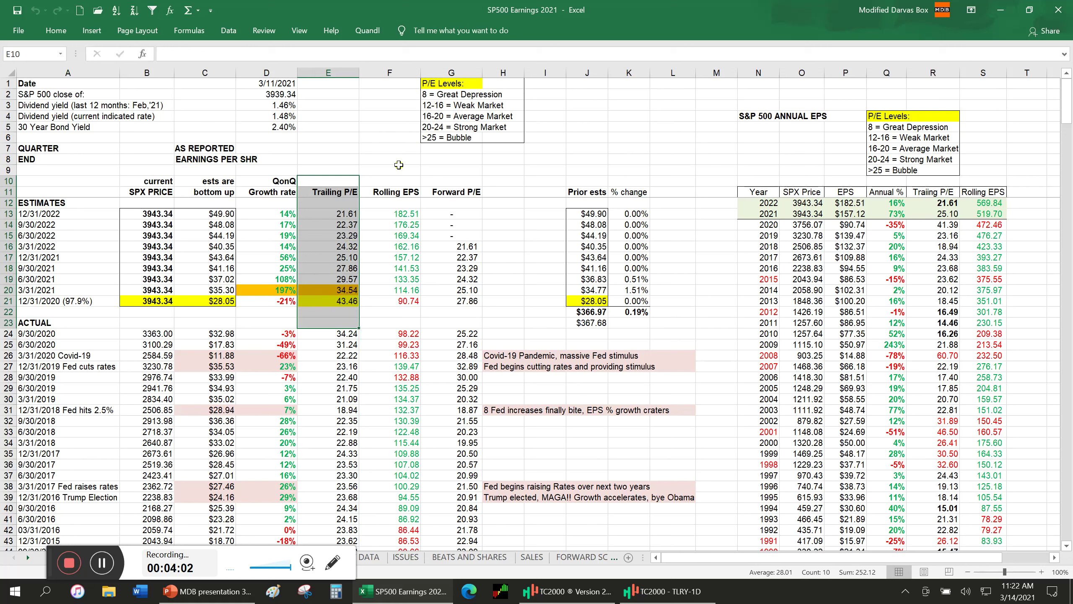
drag(442, 181, 444, 317)
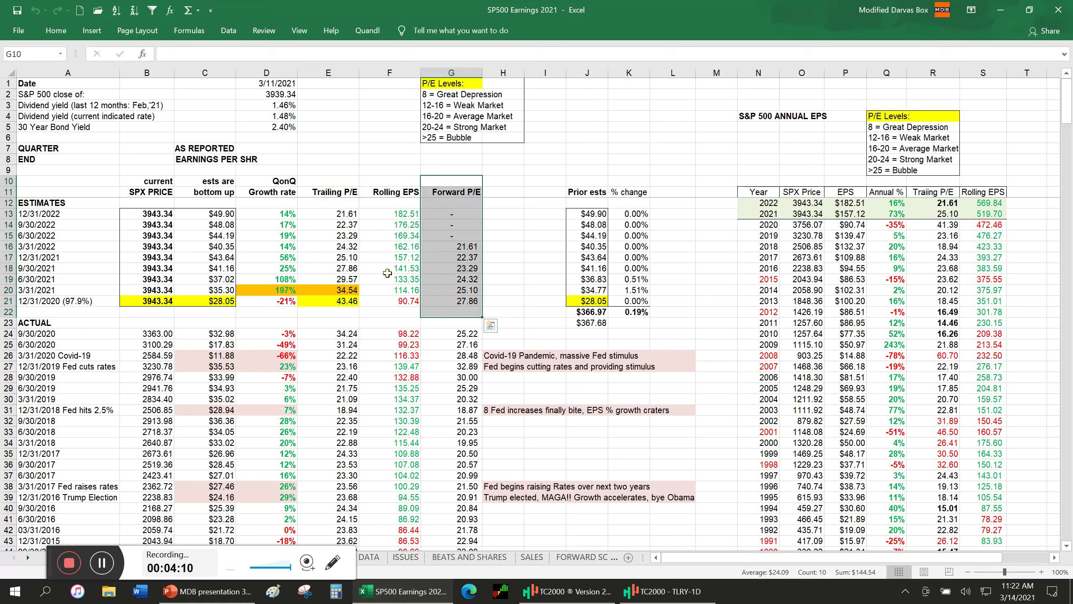
click(208, 322)
Highlight the EPS estimates, P/E Levels key and forward P/E ranges, then bring up TC2000's IWM chart.
drag(208, 323, 228, 191)
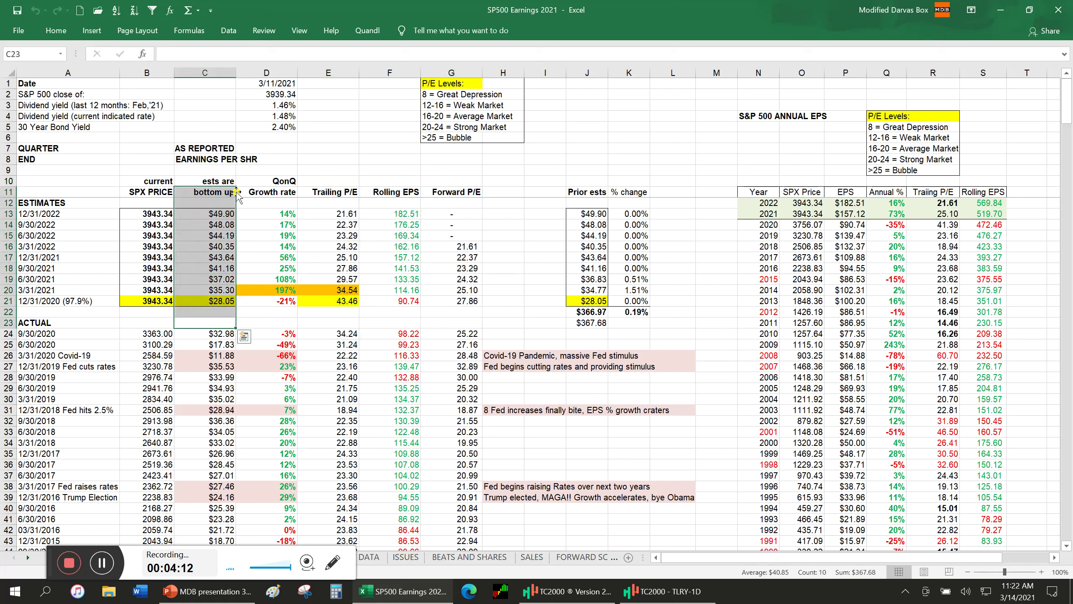
drag(390, 84, 544, 150)
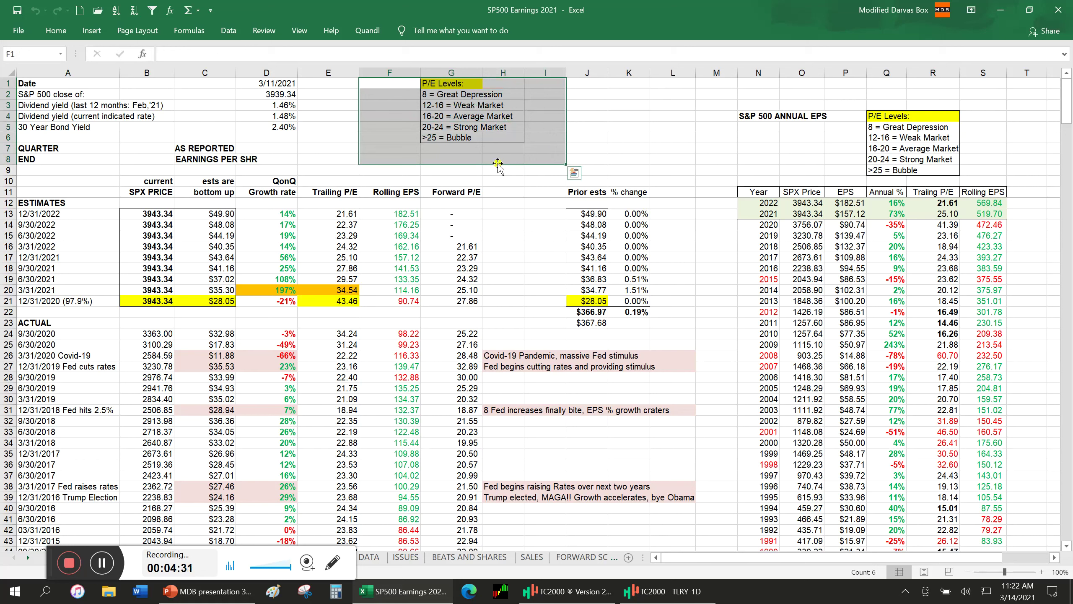
drag(451, 214, 327, 312)
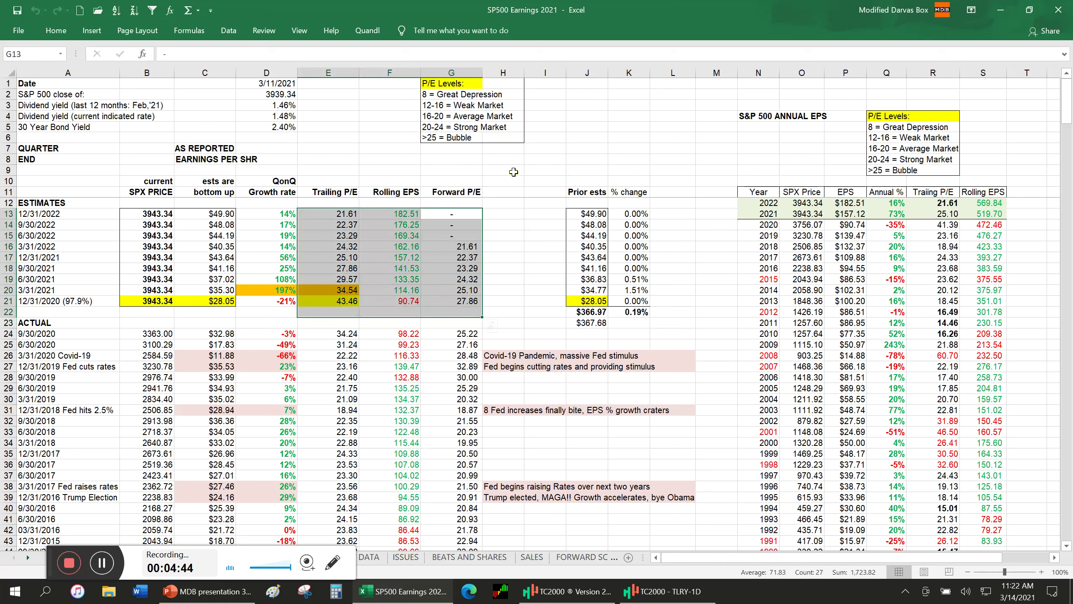
click(504, 193)
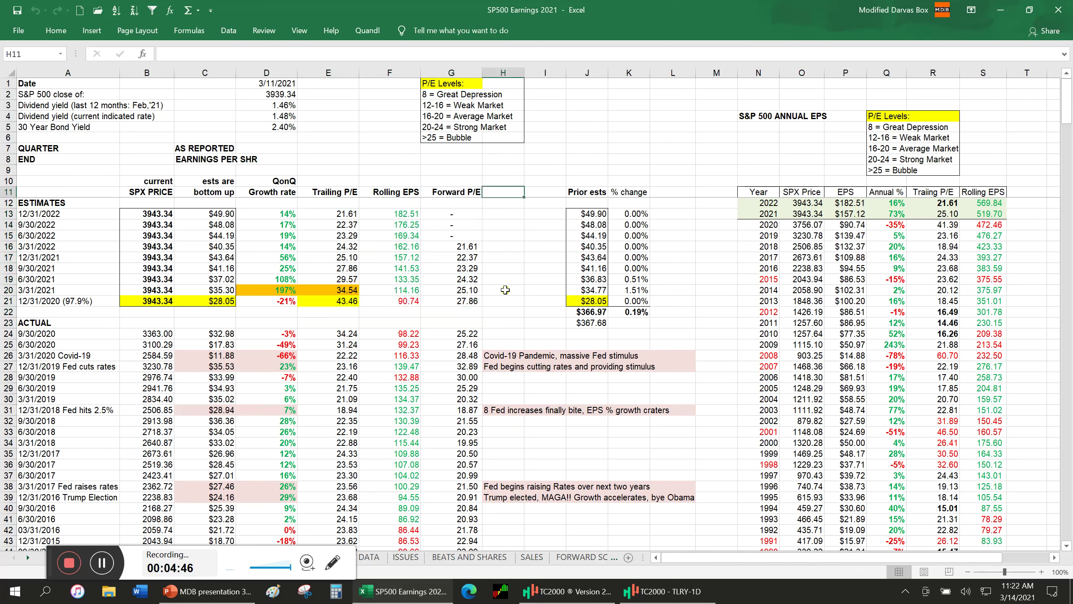
click(547, 591)
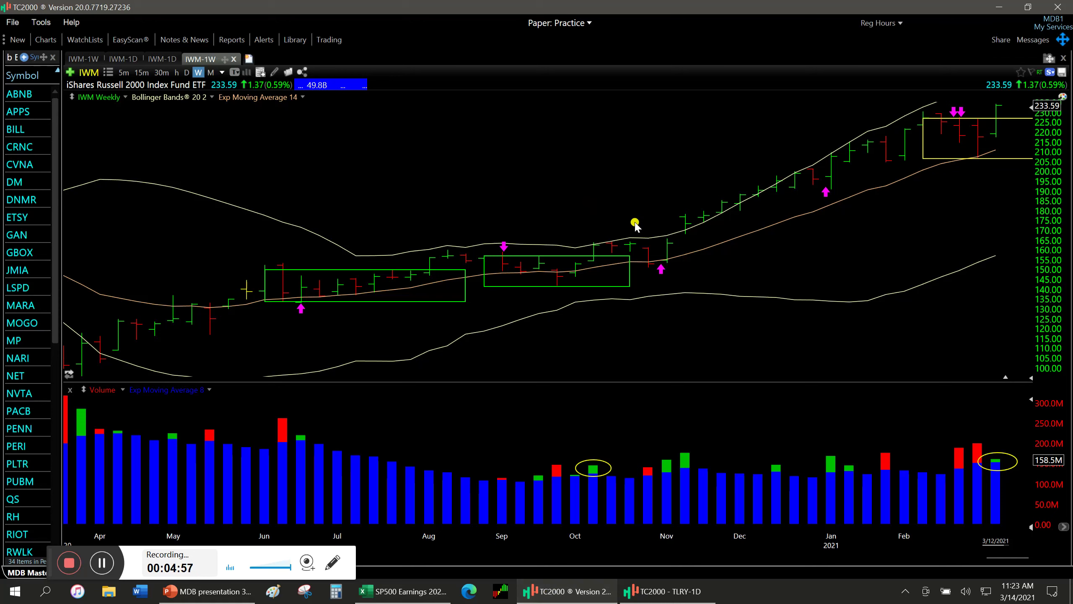
Compress the IWM weekly bars, measure the 2/19–3/5 moves, read the 3/12/21 bar, then chart SP-500.
scroll(799, 262, down, 2)
drag(935, 195, 979, 205)
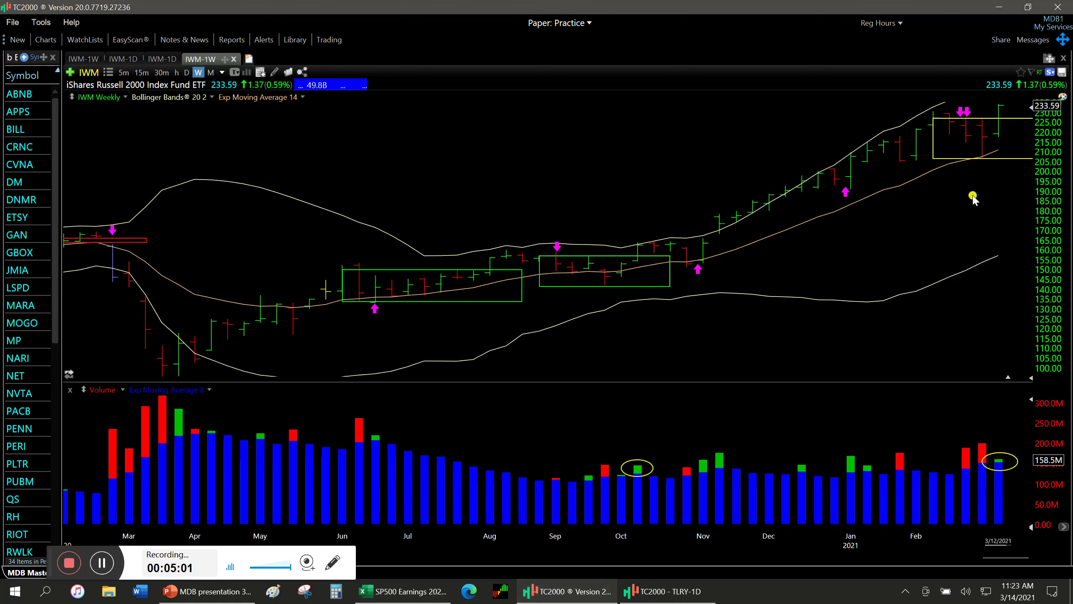
drag(949, 172, 983, 191)
drag(950, 340, 966, 301)
drag(997, 186, 996, 186)
click(997, 190)
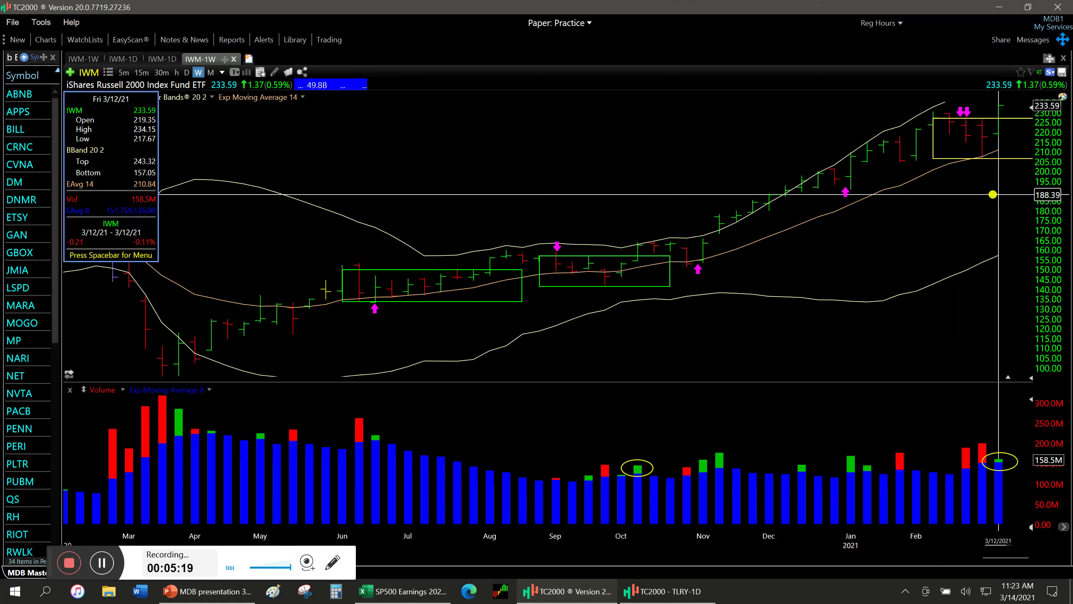
drag(949, 174, 982, 186)
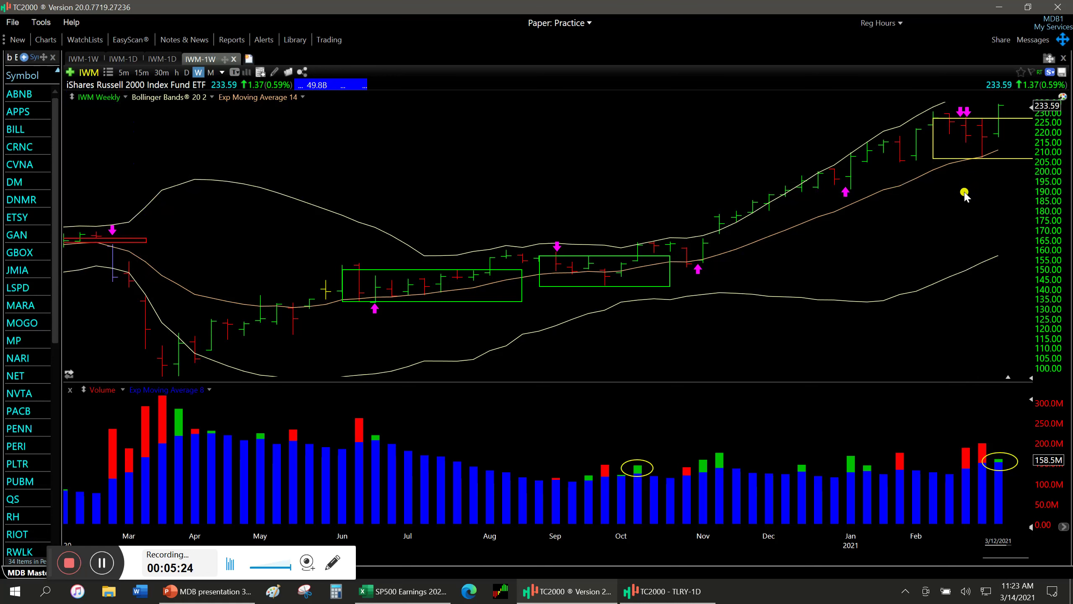
drag(825, 231, 824, 235)
text(sp-500)
key(Return)
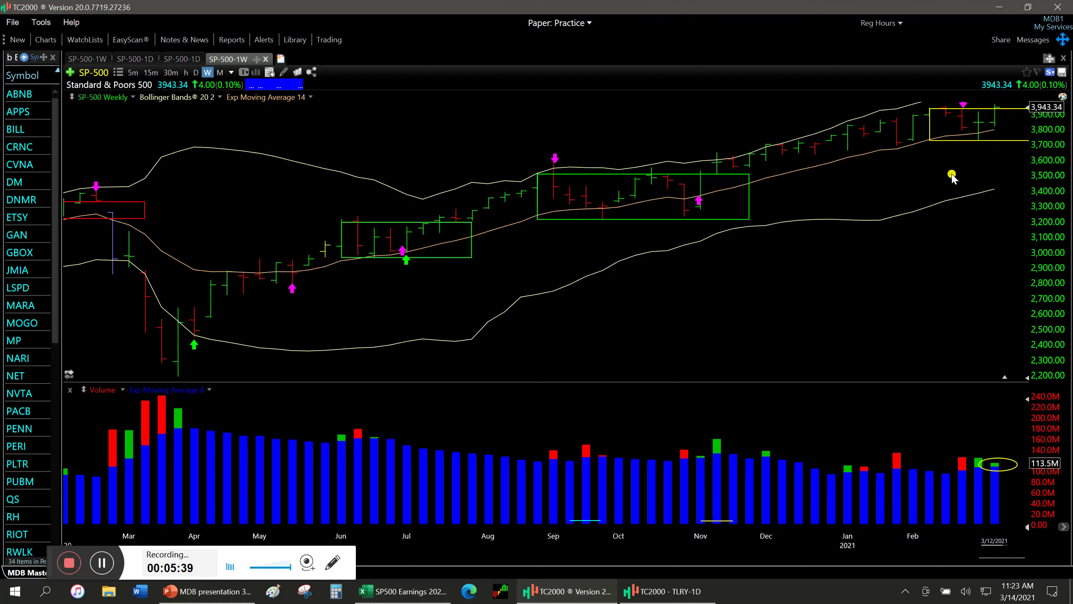
drag(968, 180, 989, 209)
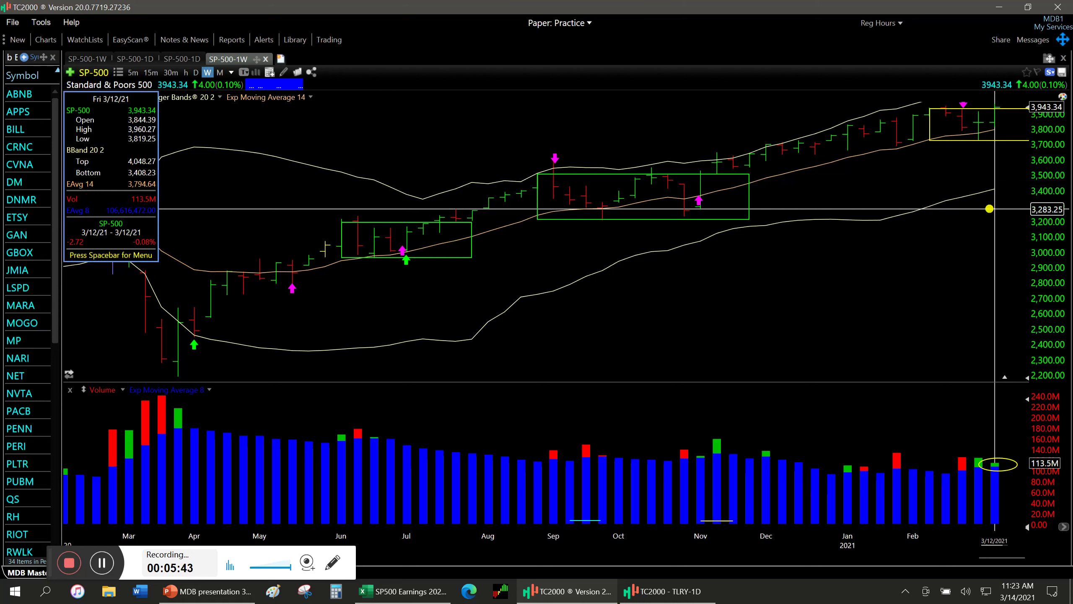
drag(990, 209, 989, 208)
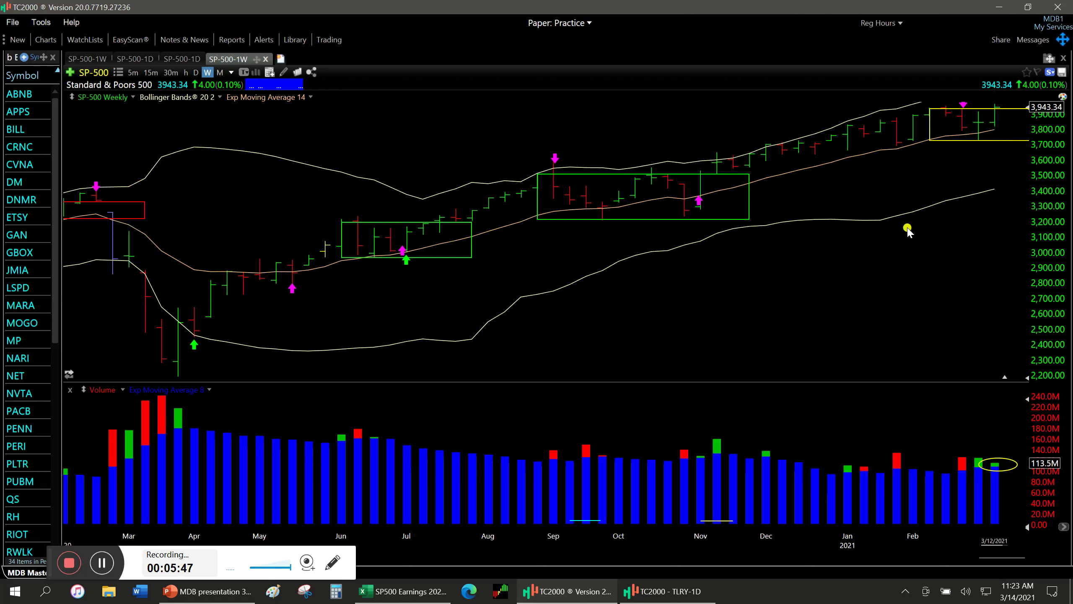
Chart the Nasdaq Composite (COMPQX) weekly and read the late-January bar's price data.
text(comp)
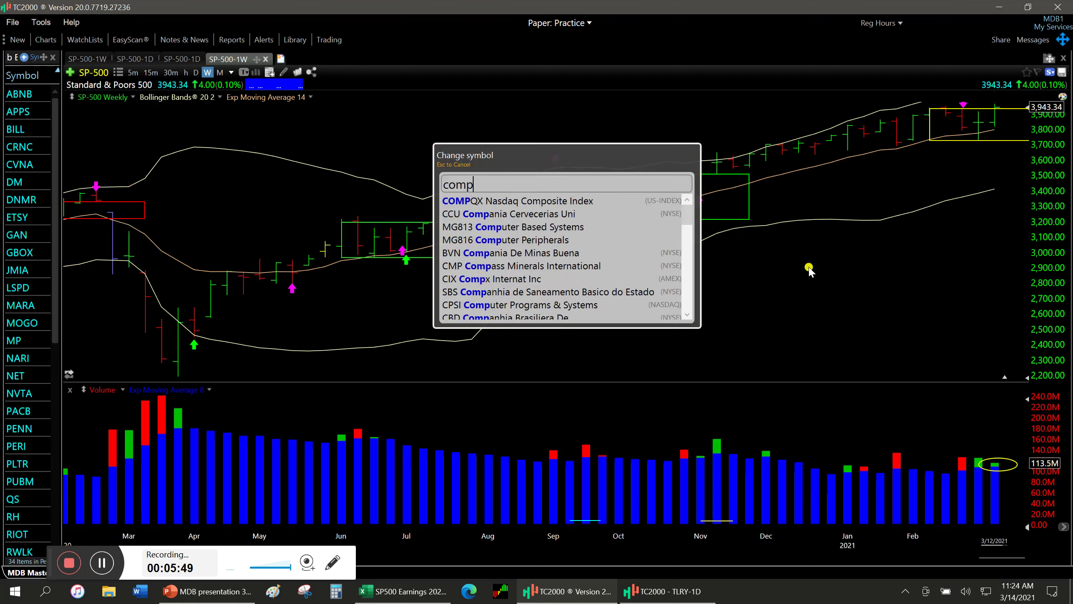
key(Return)
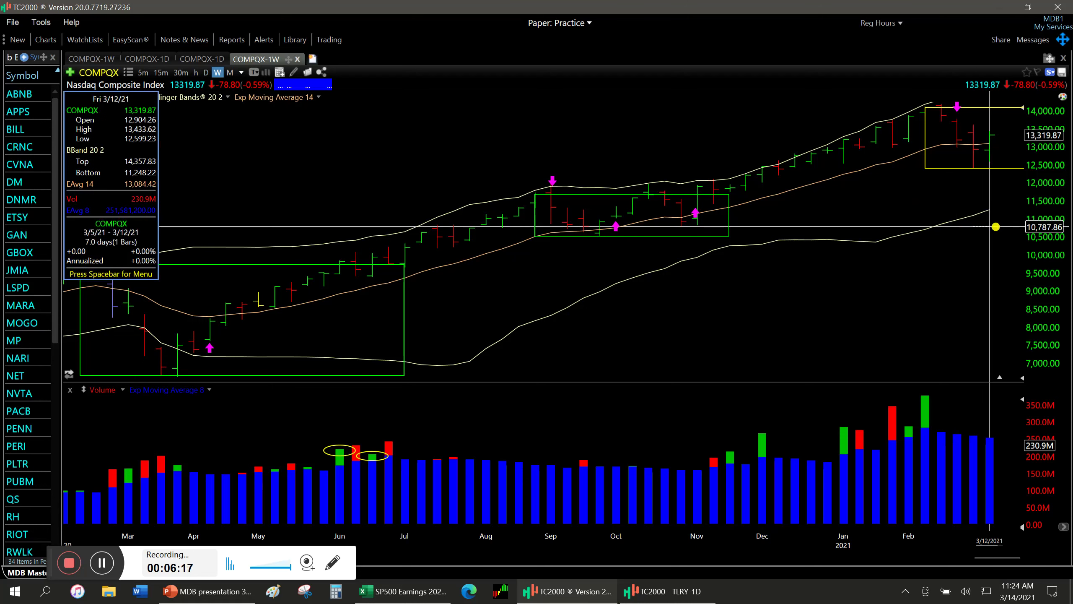
click(884, 113)
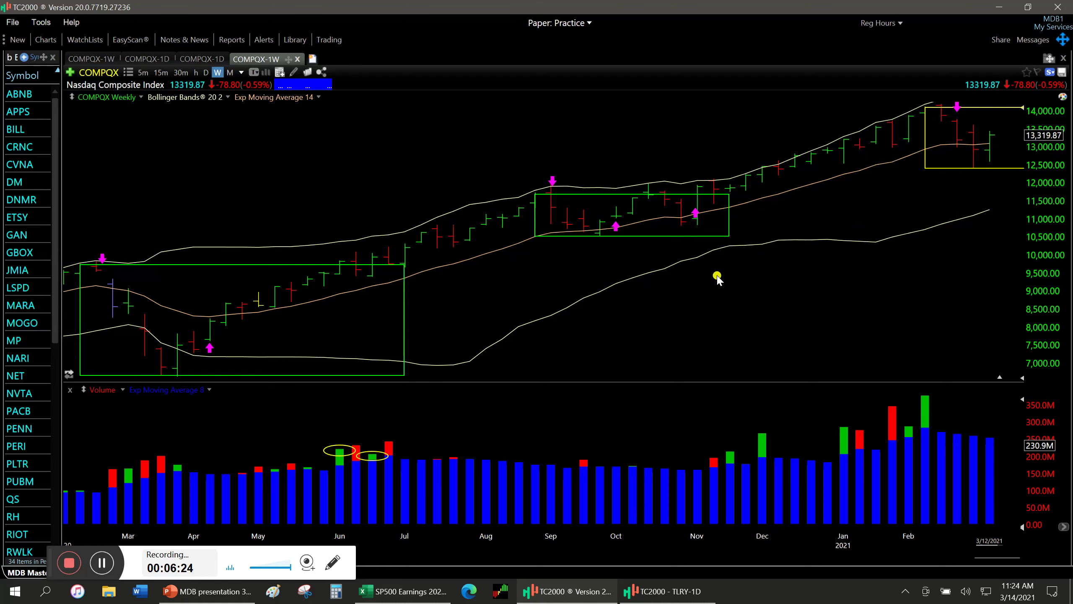
click(333, 148)
Chart RSP weekly, read a late-February bar, and measure its late-December to mid-February move.
text(tlt)
key(BackSpace)
key(BackSpace)
key(BackSpace)
text(rsp)
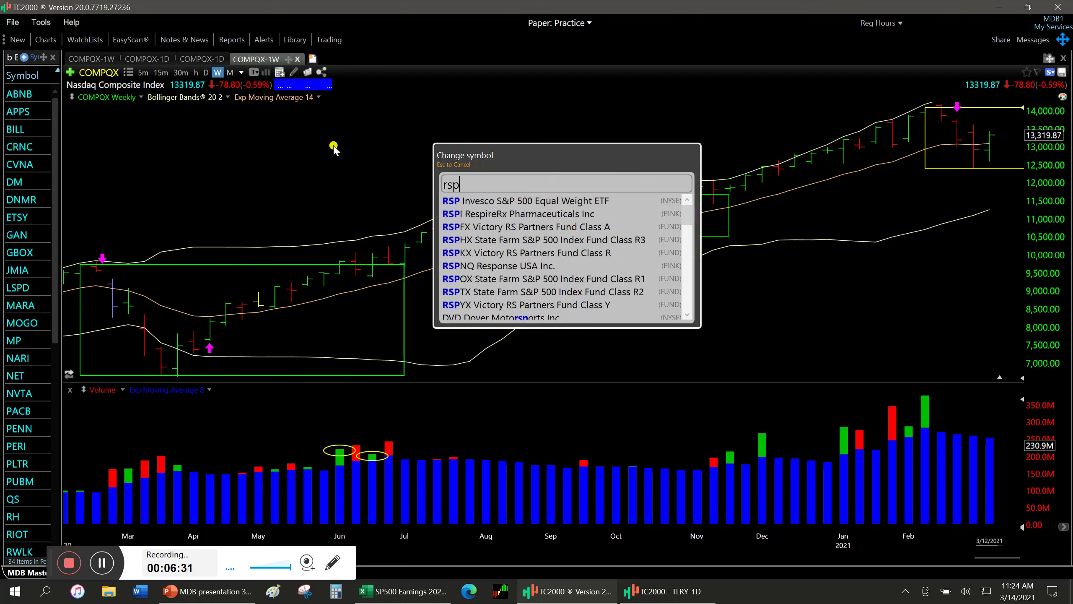
key(Return)
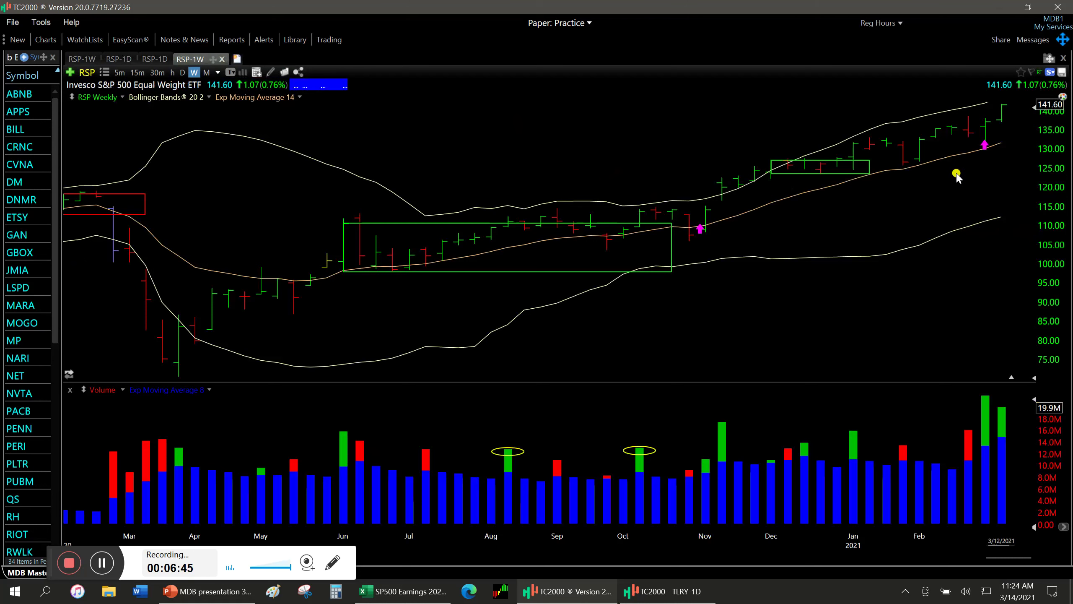
drag(958, 174, 1002, 203)
drag(837, 242, 1001, 206)
Chart TLT weekly, zoom out, and measure its decline since the early-February bar.
text(TLT)
key(Return)
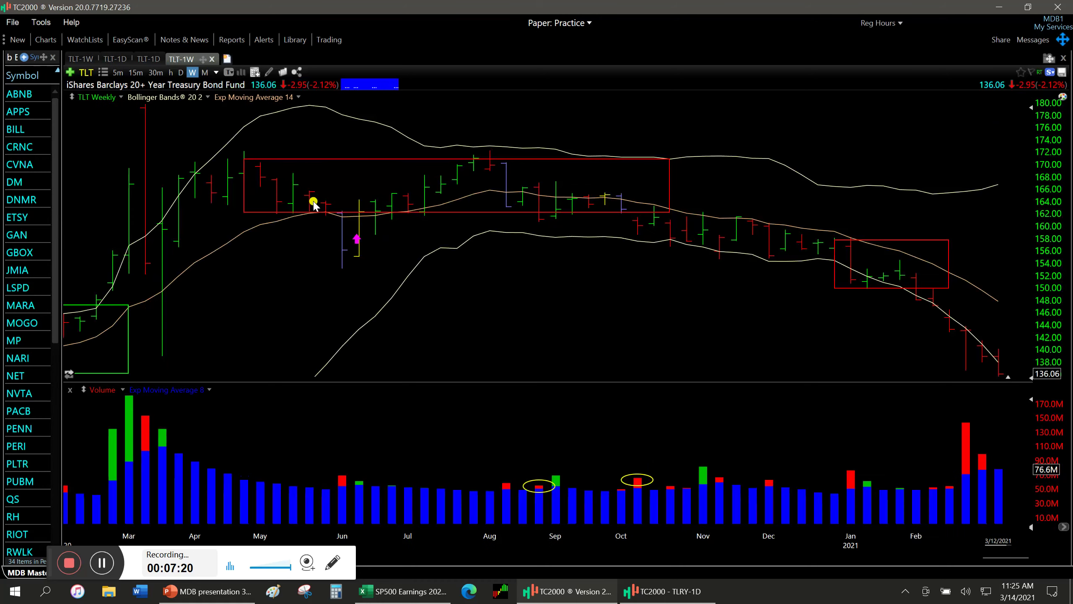
scroll(313, 205, down, 4)
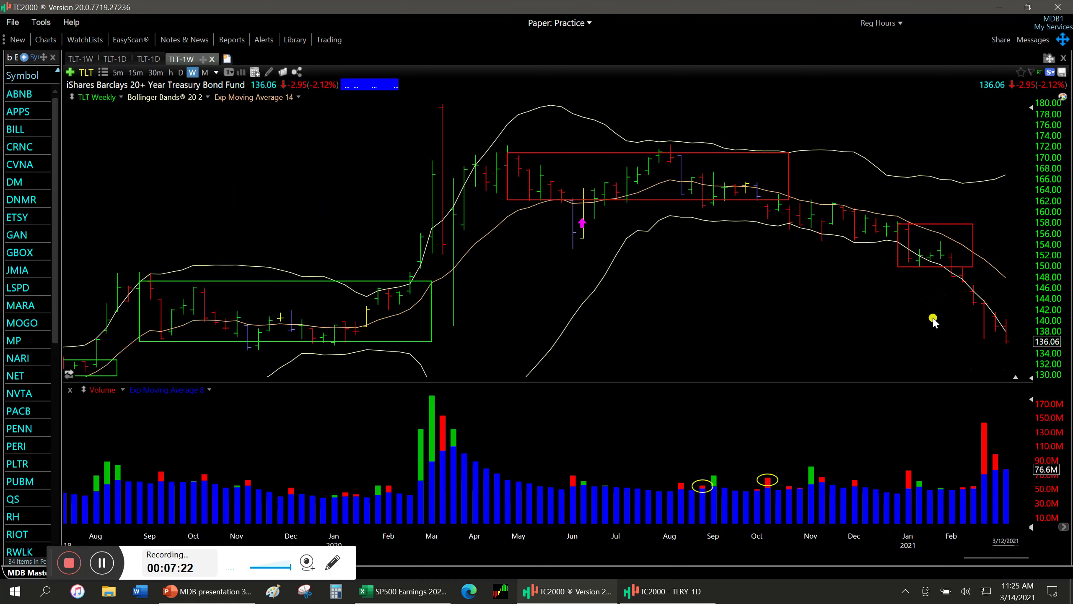
drag(952, 274, 1004, 357)
Chart XLE weekly and measure its rise up to 46.80.
text(XLE)
key(Return)
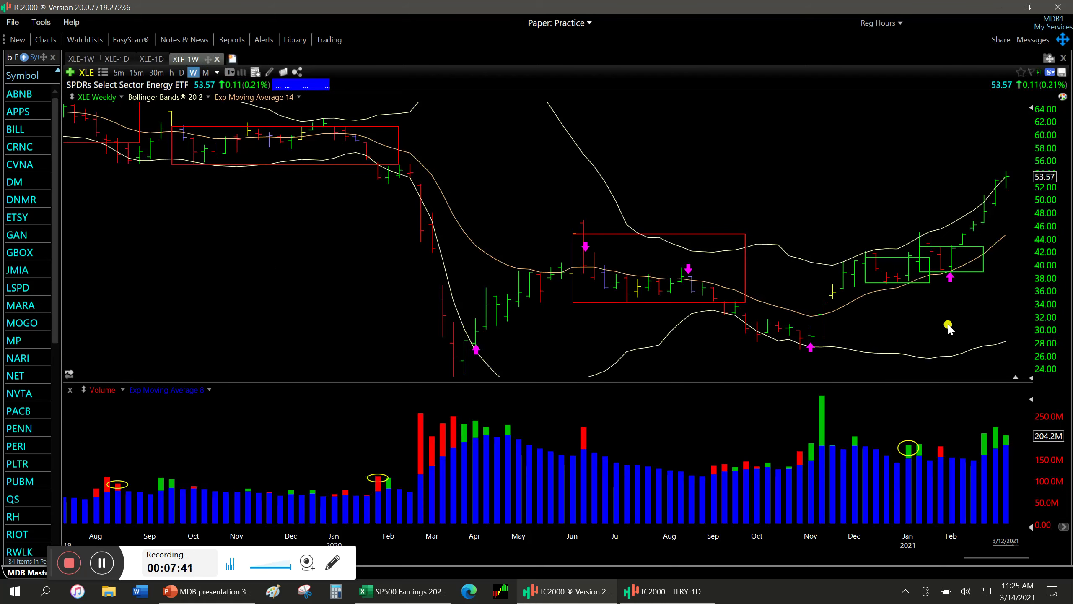
drag(908, 337, 1058, 221)
Chart XLF weekly and measure its rise up to 31.87.
text(XLF)
key(Return)
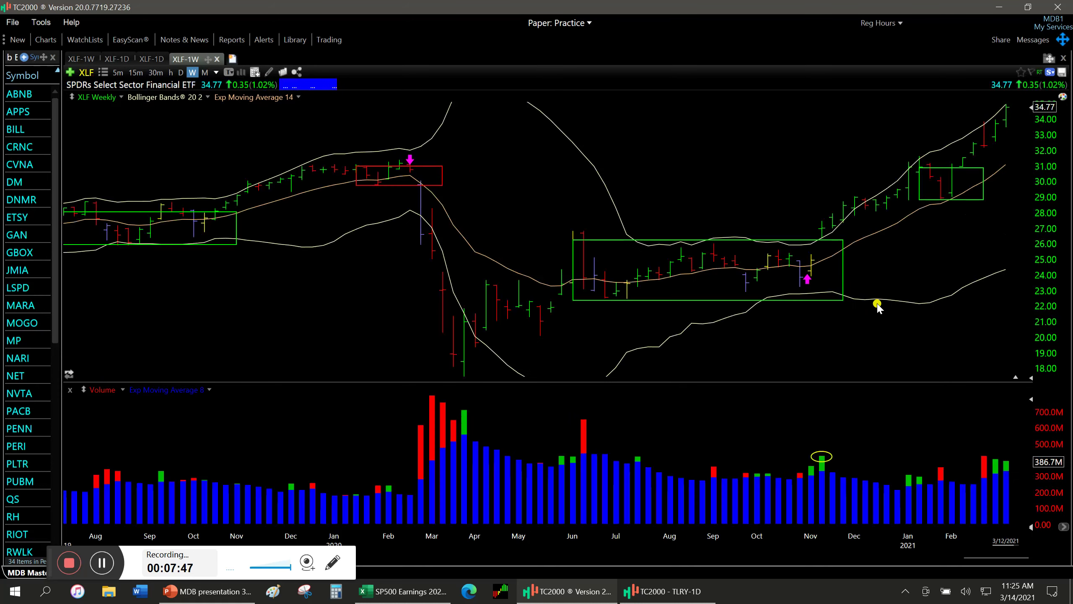
drag(821, 345, 1068, 153)
Pick the nine-symbol watchlist from the Personal lists and chart BA weekly at 269.19.
click(13, 58)
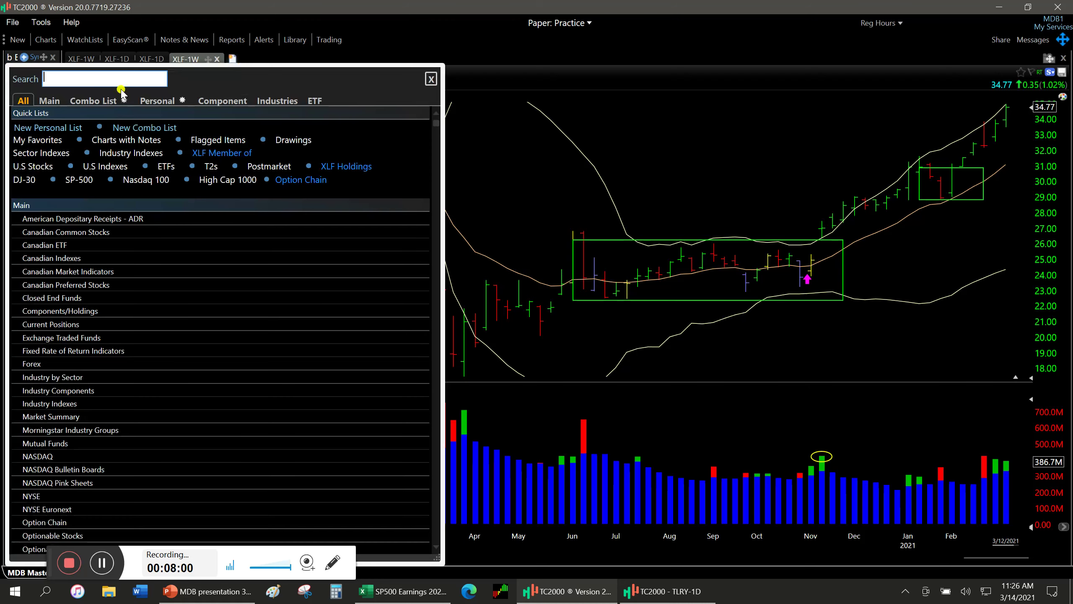
click(158, 100)
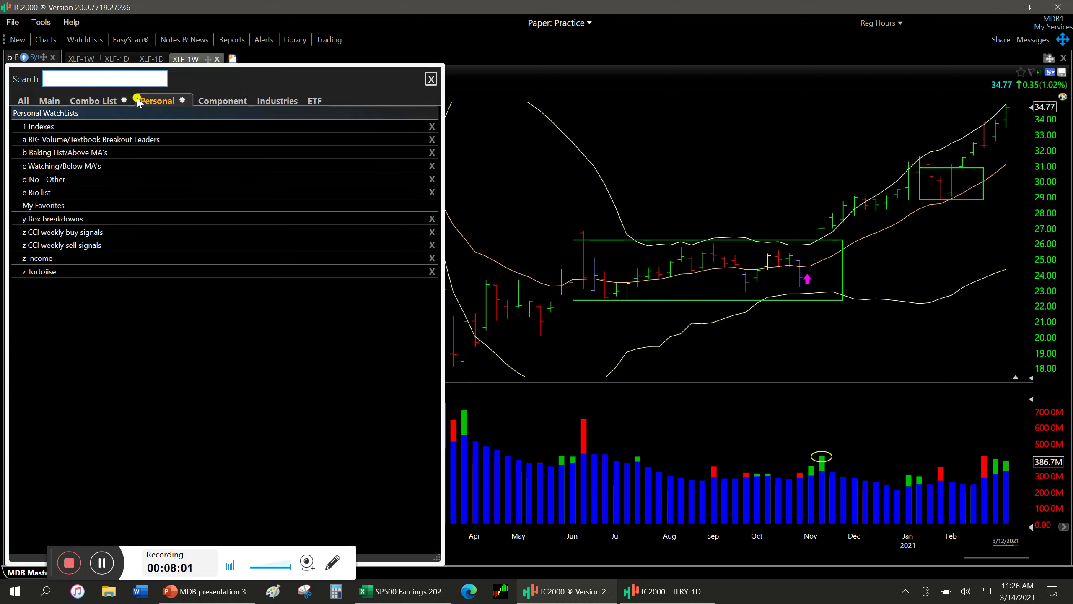
click(134, 143)
click(45, 95)
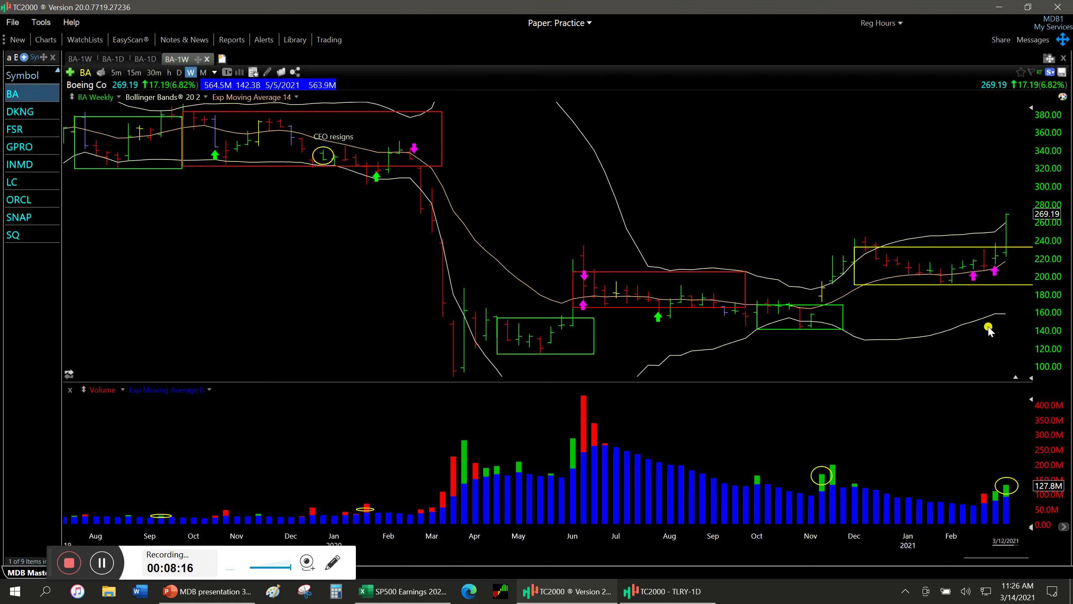
Step through DKNG, GoPro and LC to chart Oracle (ORCL) weekly, then show the Personal watchlists.
key(space)
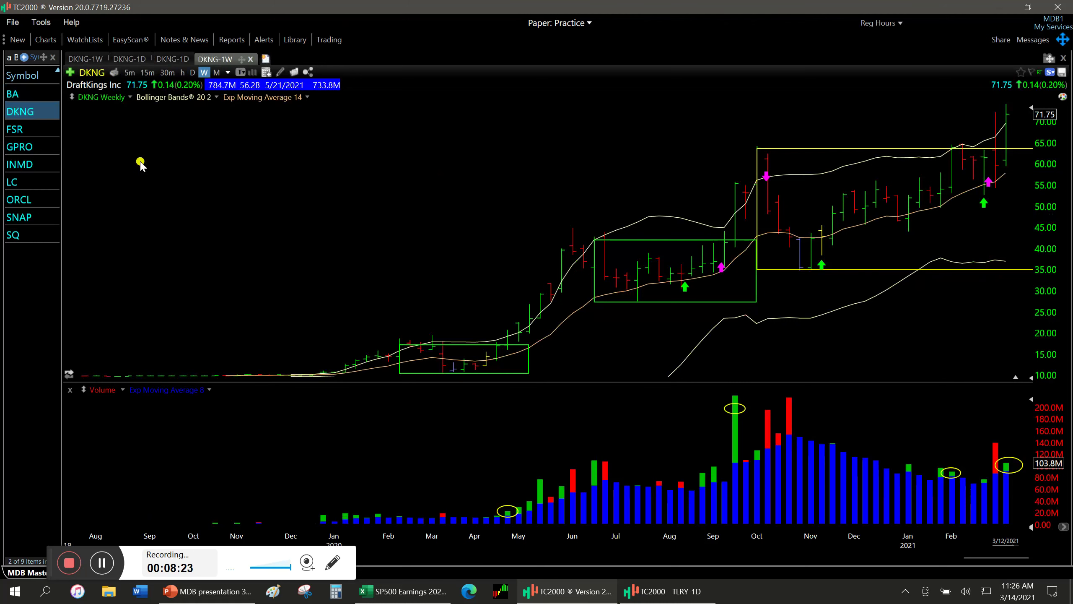
click(36, 147)
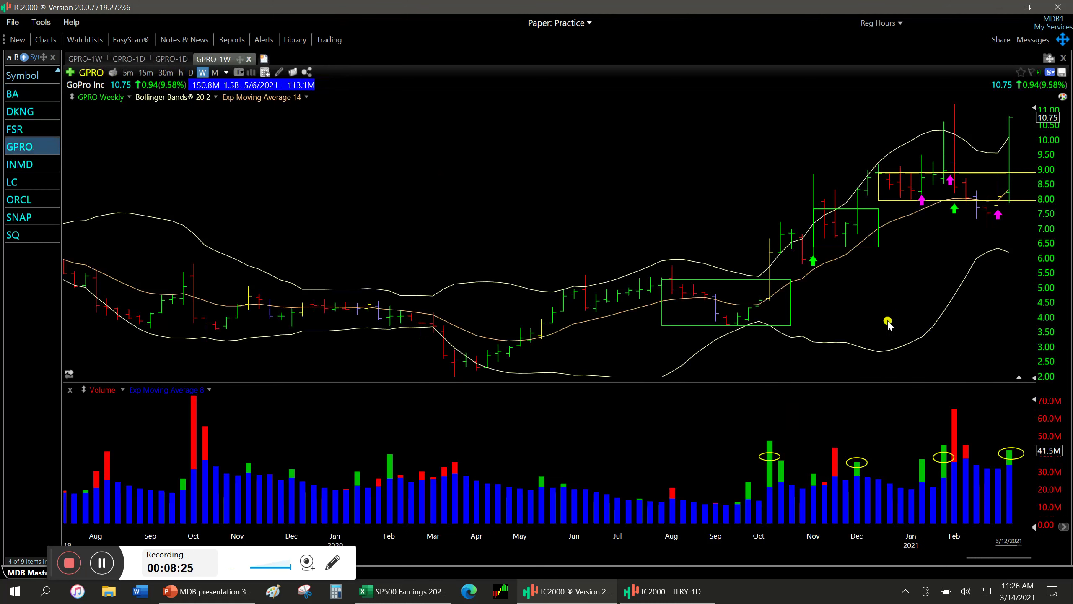
click(1016, 273)
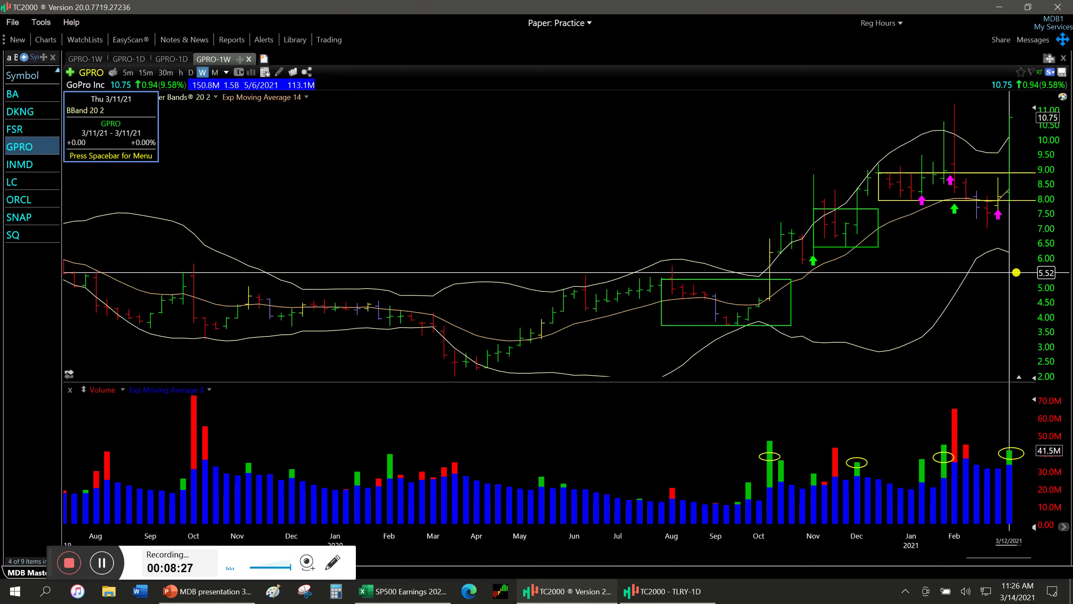
key(Down)
key(Down)
drag(1009, 289, 1009, 291)
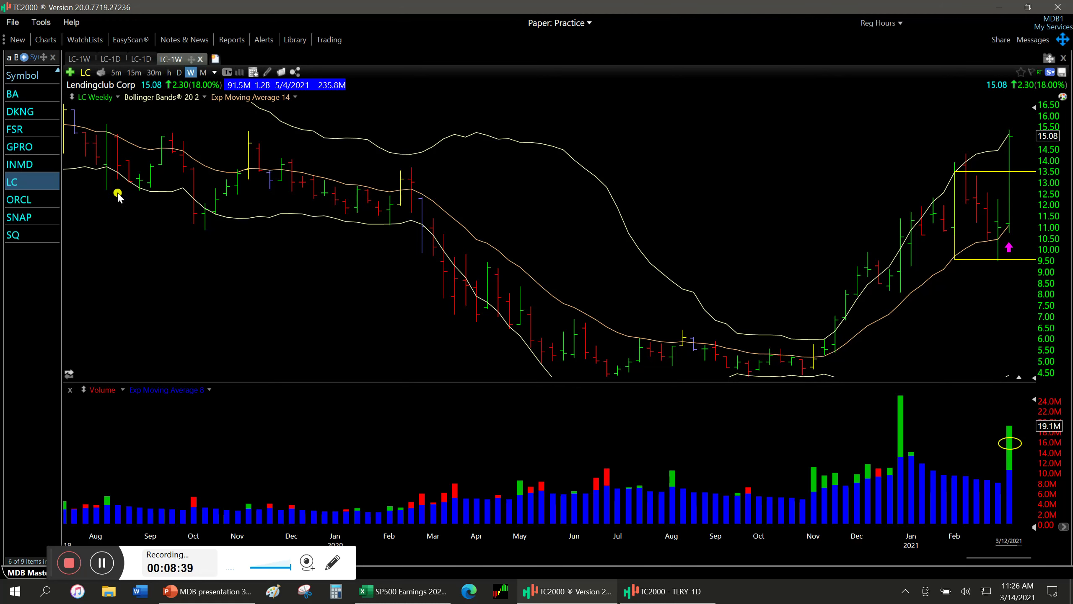
click(19, 201)
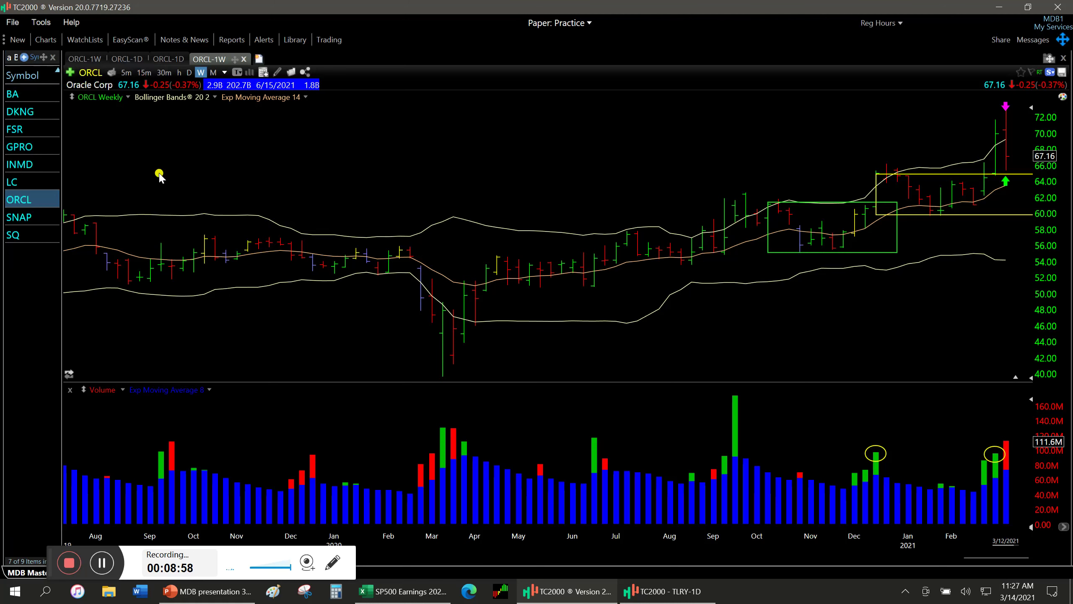
click(10, 57)
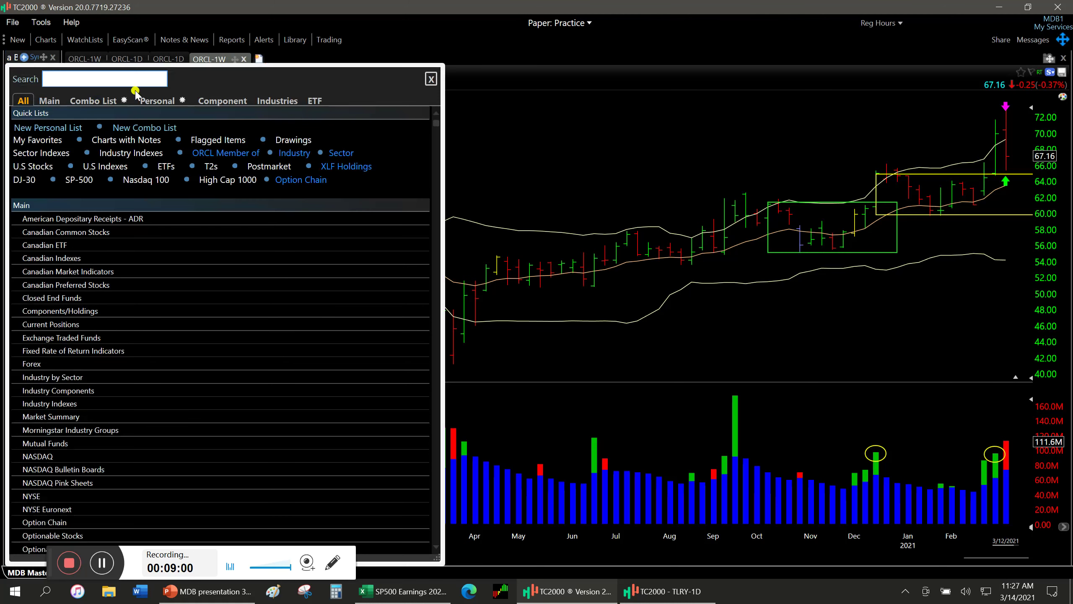
click(153, 100)
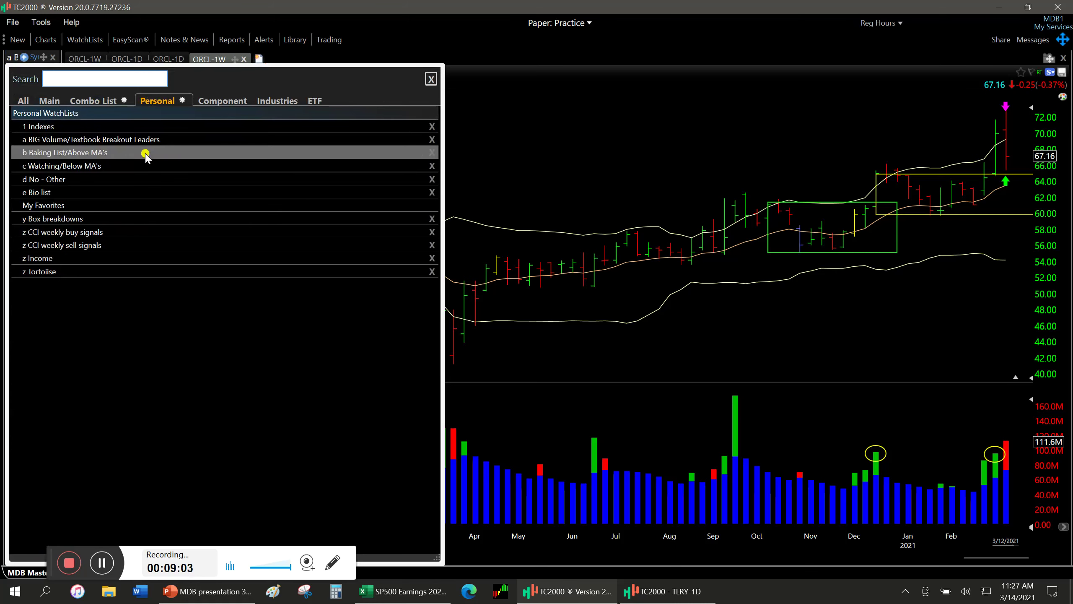